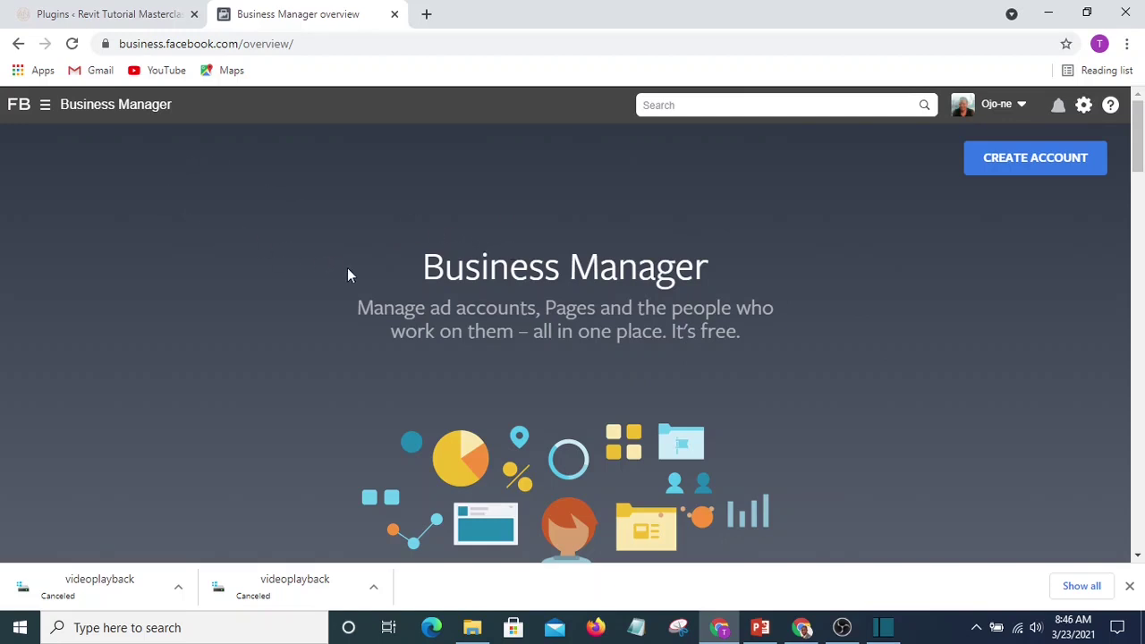
- Open the Audiences page and switch to the other available ad account
left_click(46, 105)
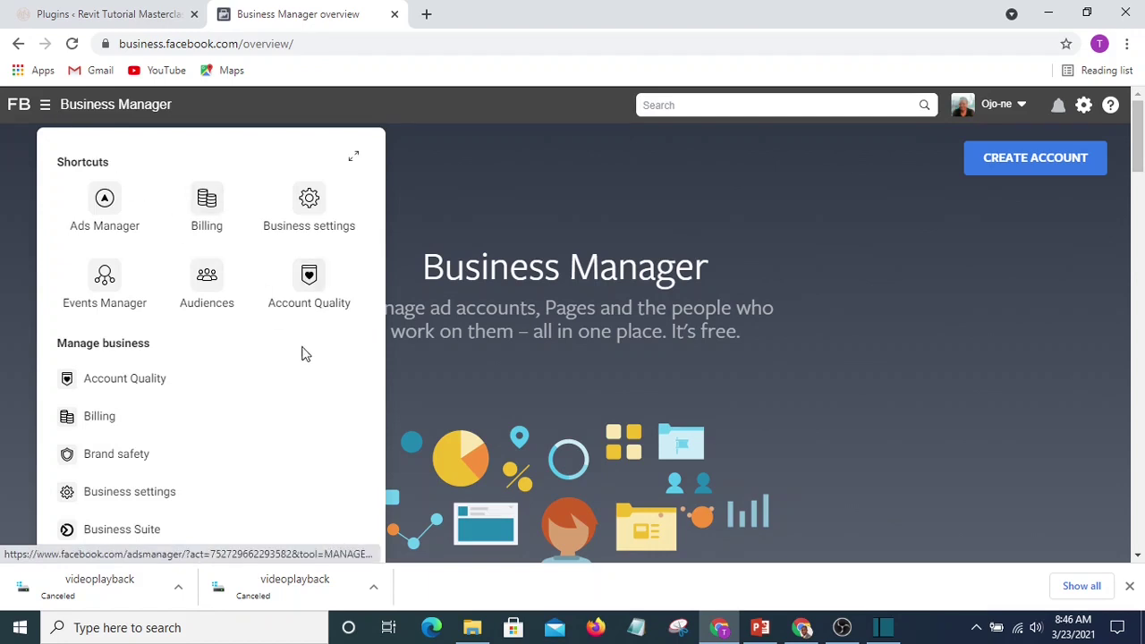
left_click(206, 283)
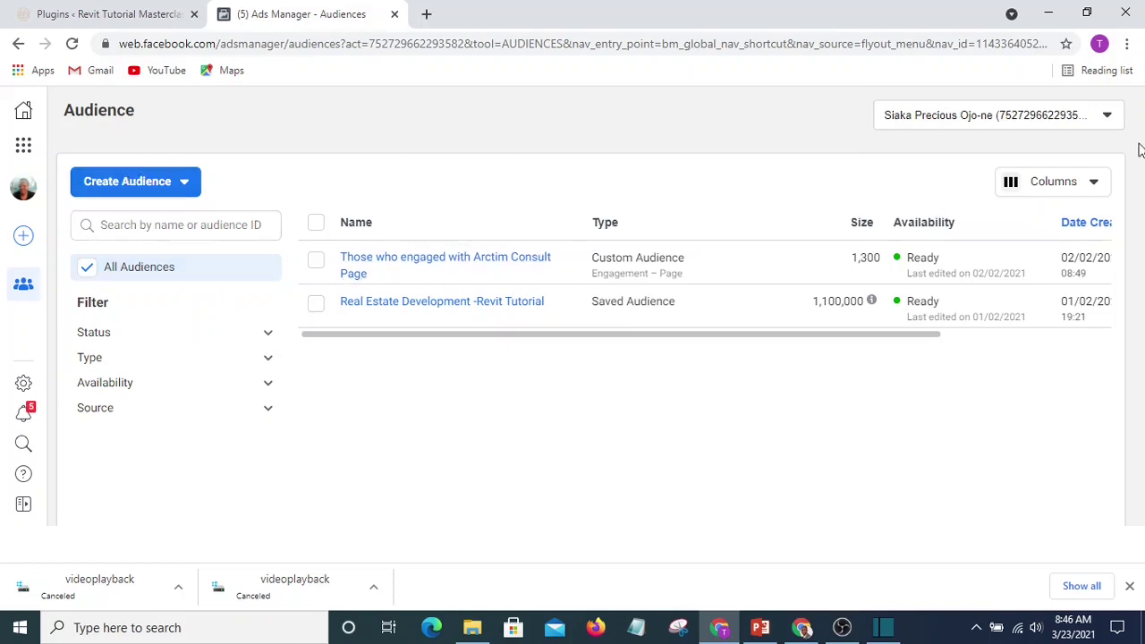
left_click(1107, 117)
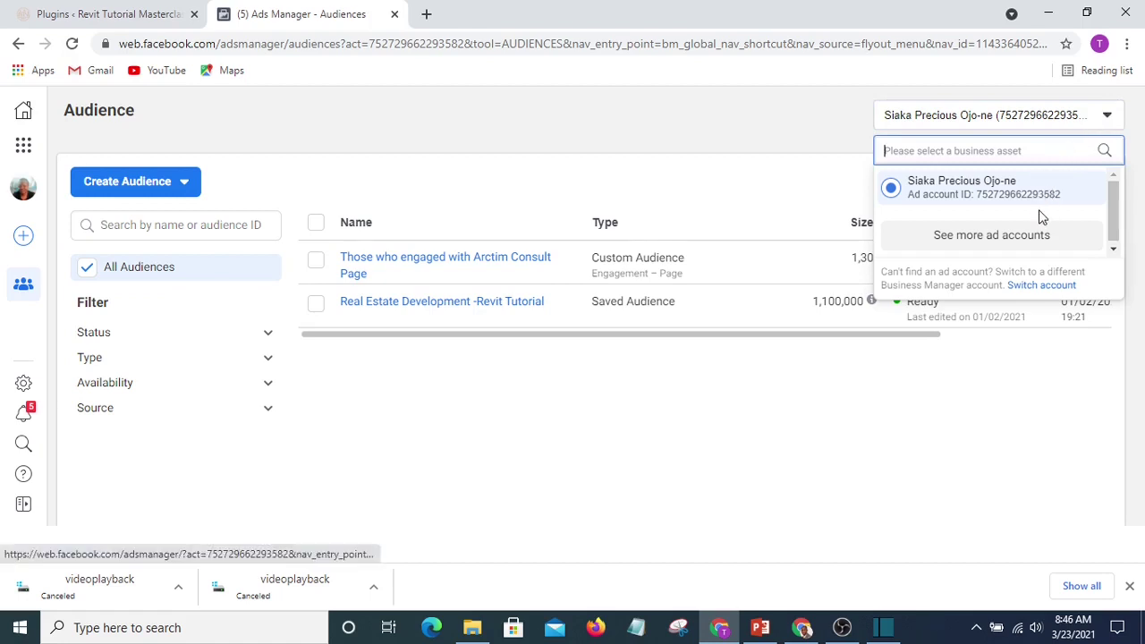
left_click(961, 242)
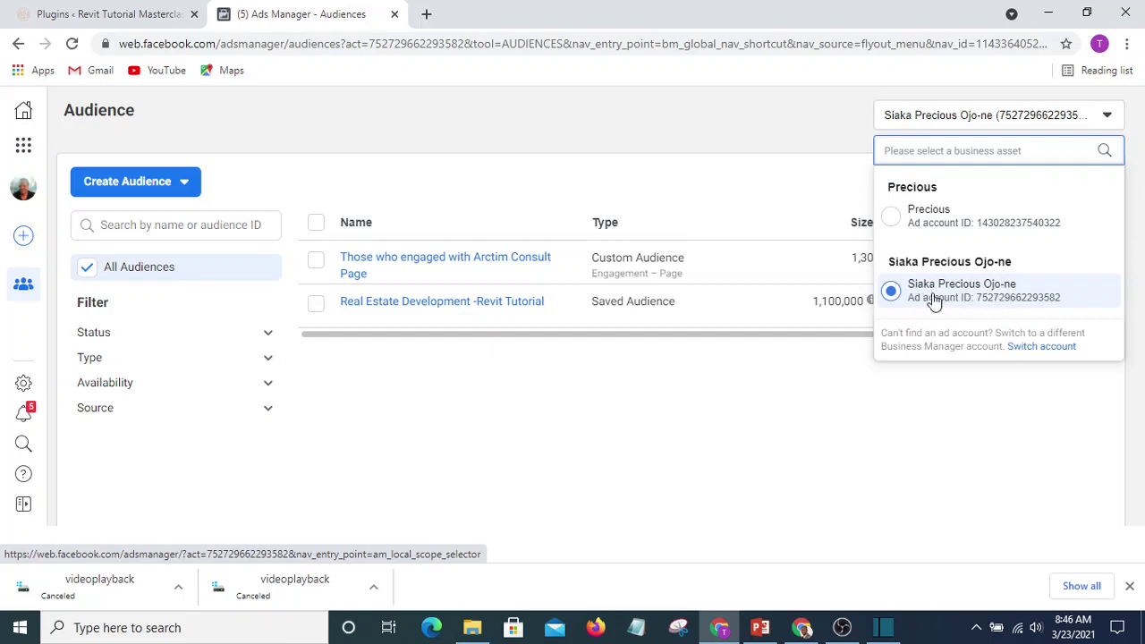
left_click(892, 219)
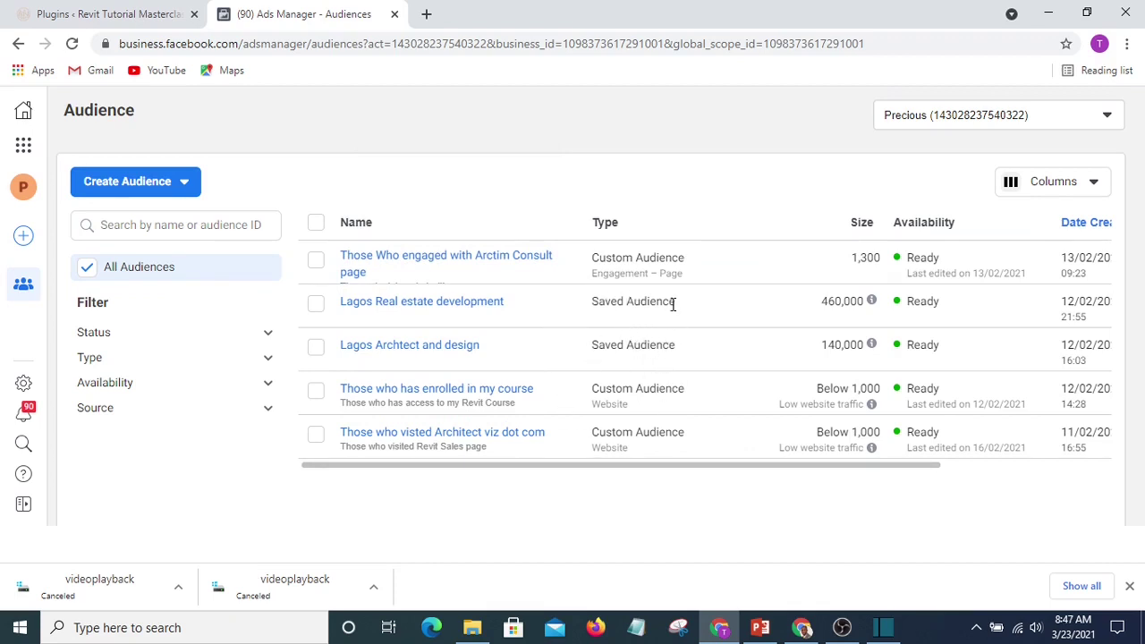
- Start a new Custom Audience with Website as its source
mouse_move(400, 306)
left_click(186, 183)
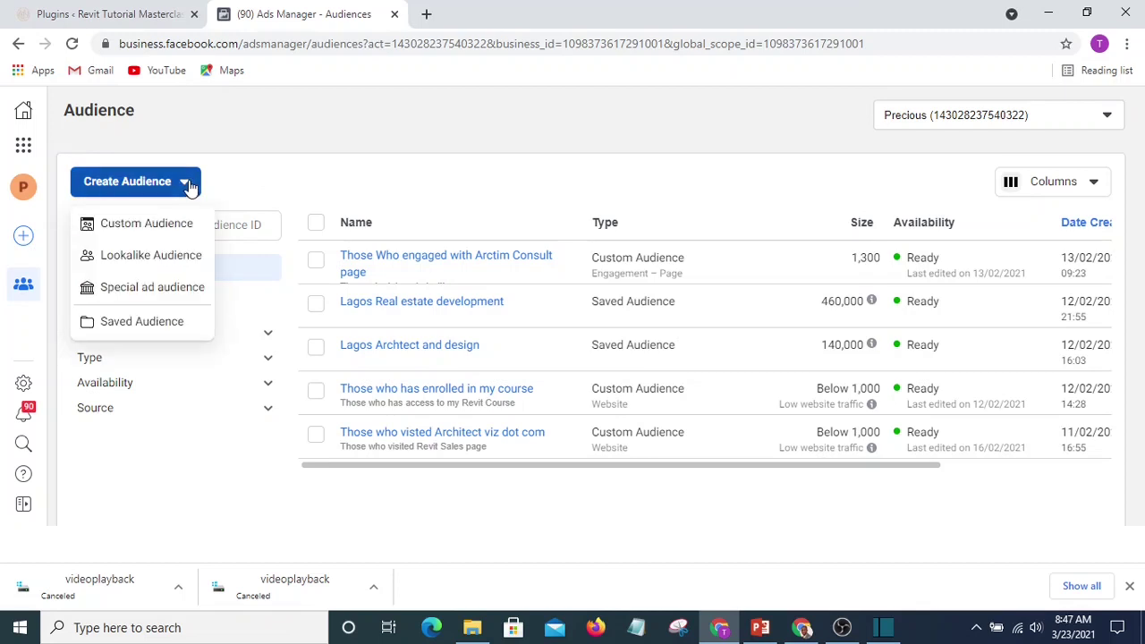
left_click(148, 226)
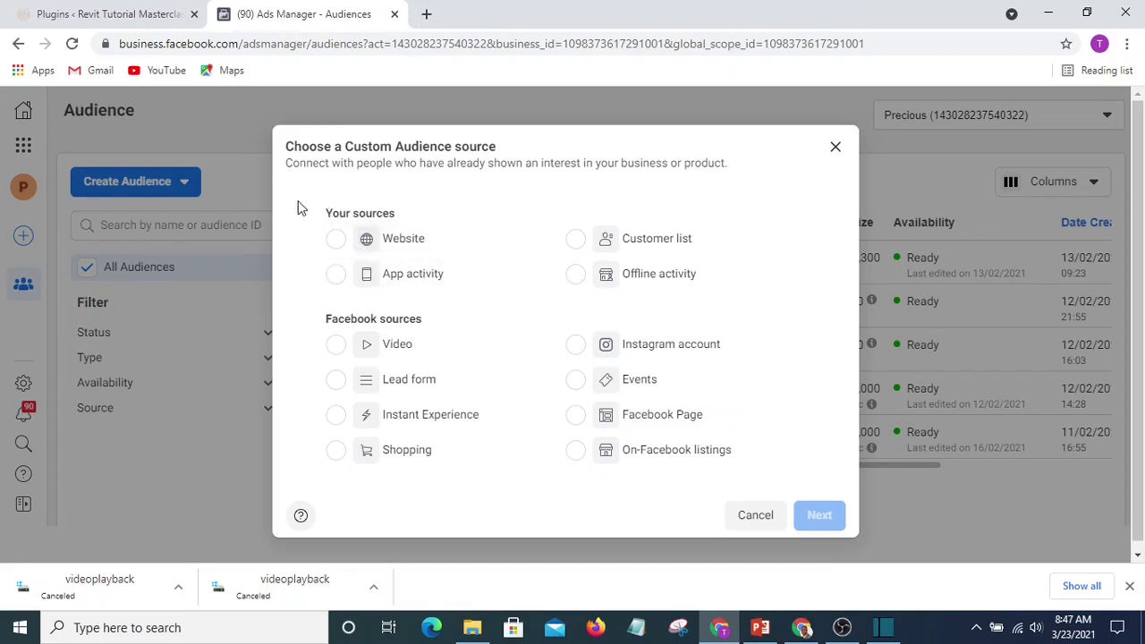
left_click(338, 240)
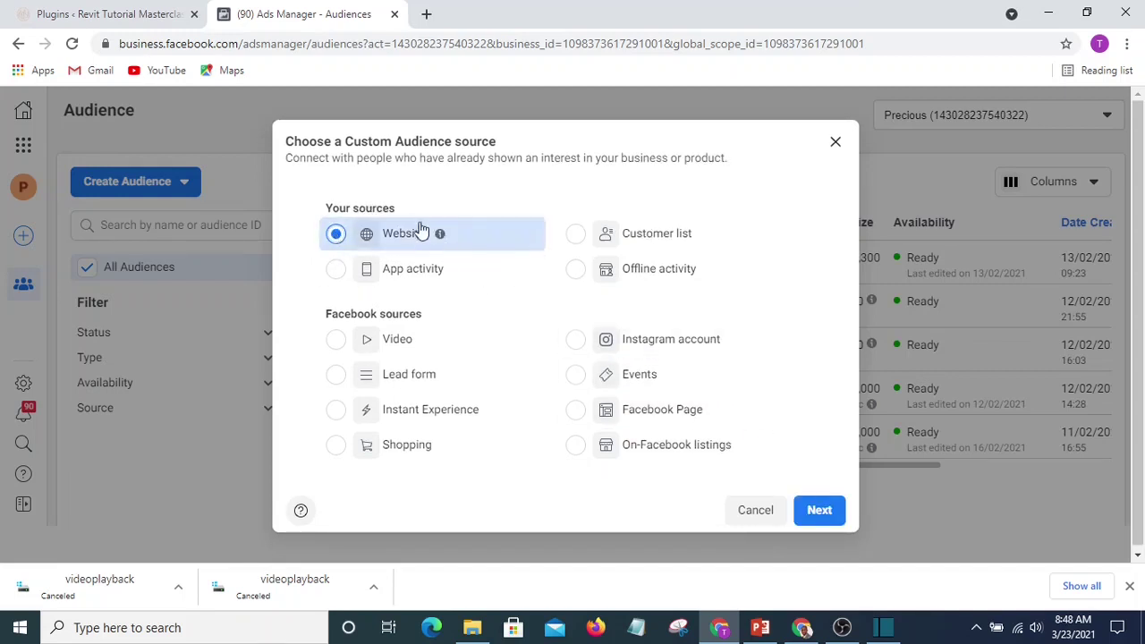
left_click(820, 512)
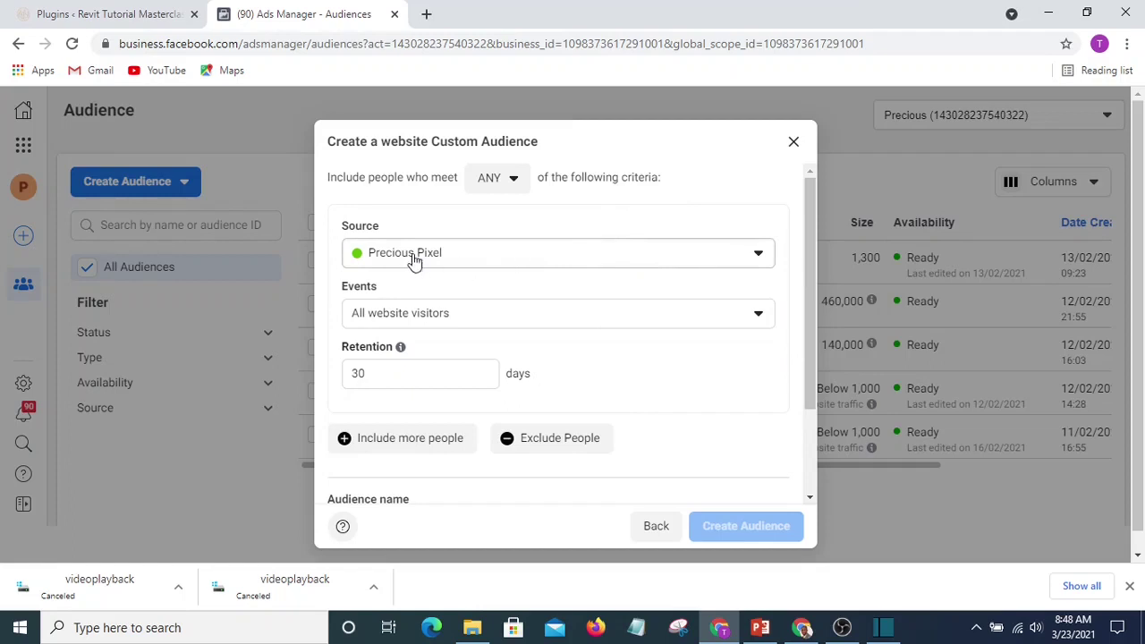
- Switch the audience event to People who visited specific web pages and back to All website visitors
left_click(677, 257)
left_click(677, 258)
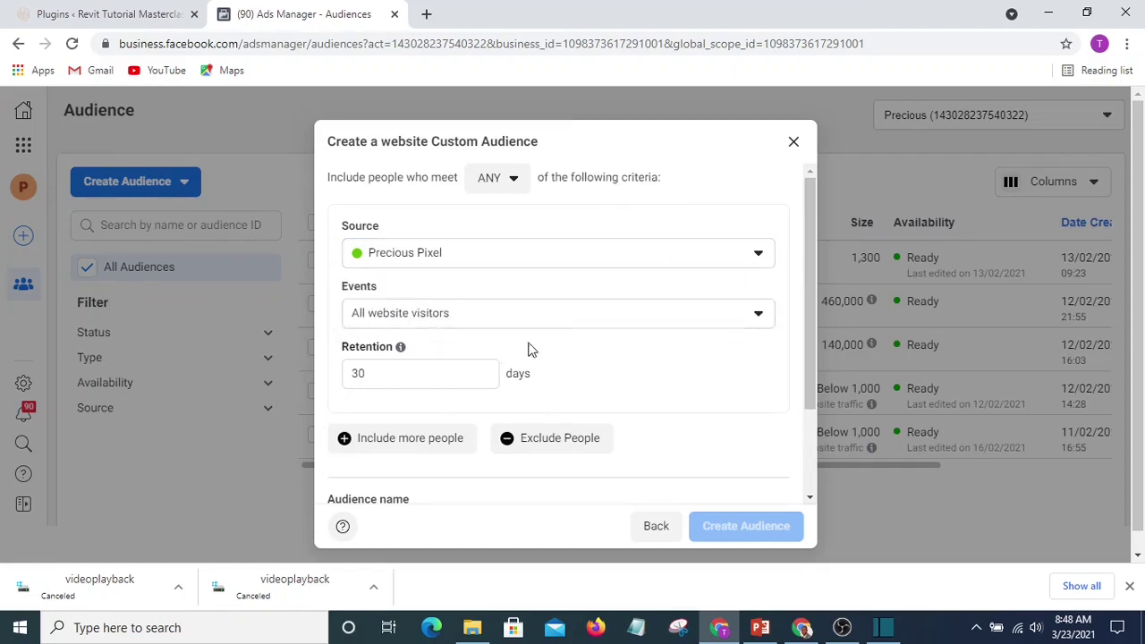
left_click(757, 318)
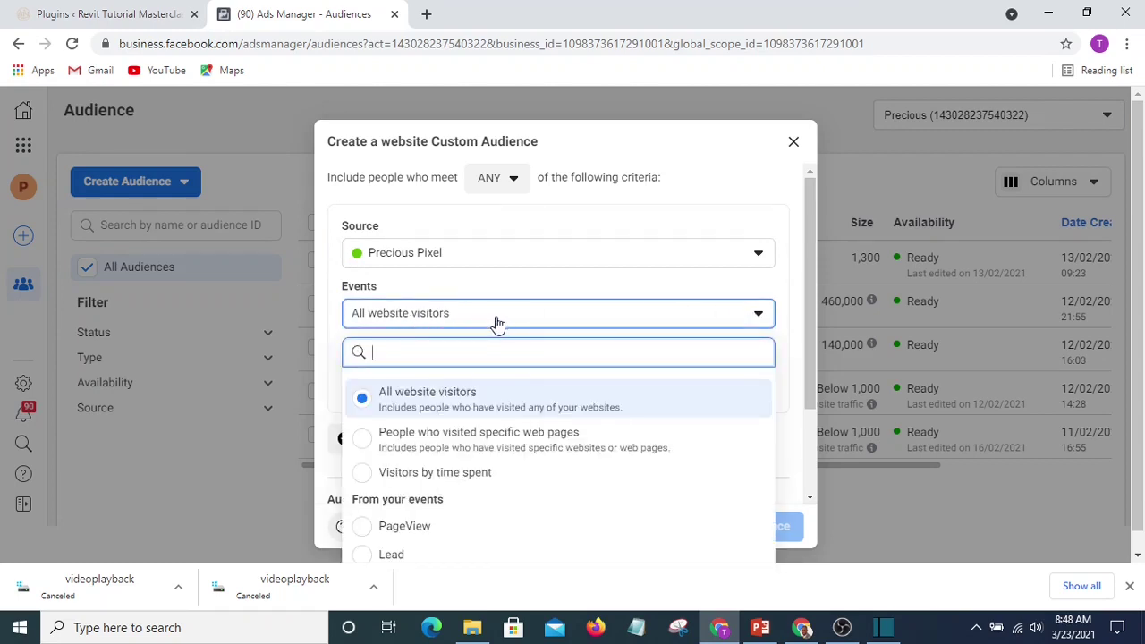
left_click(365, 443)
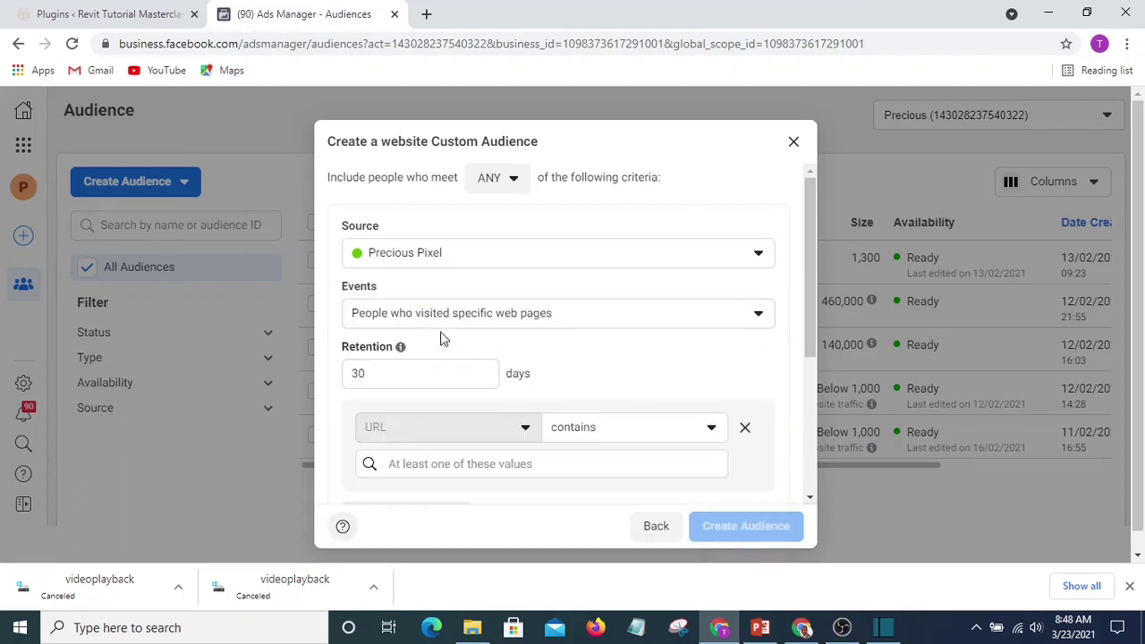
left_click(547, 322)
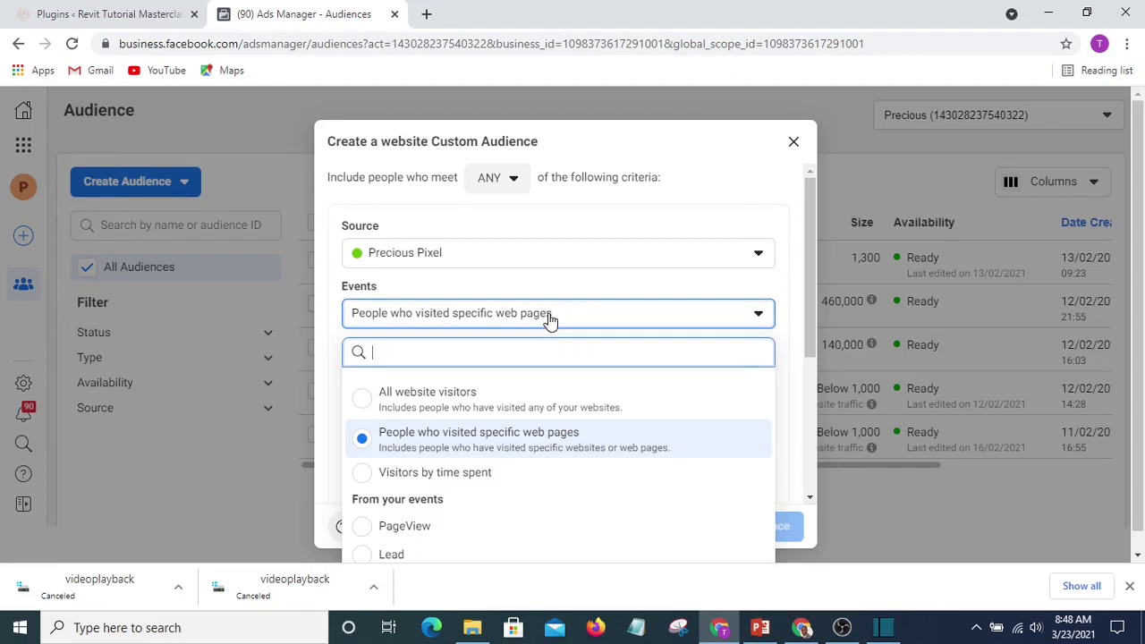
left_click(363, 403)
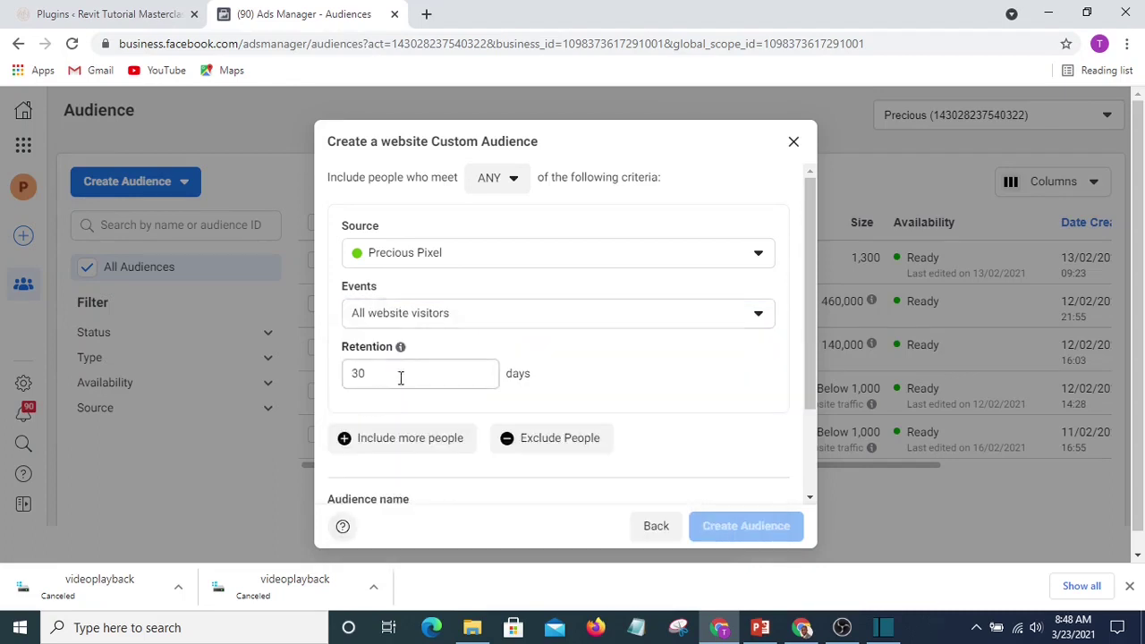
- Set the retention period of the website audience to 180 days
double_click(352, 373)
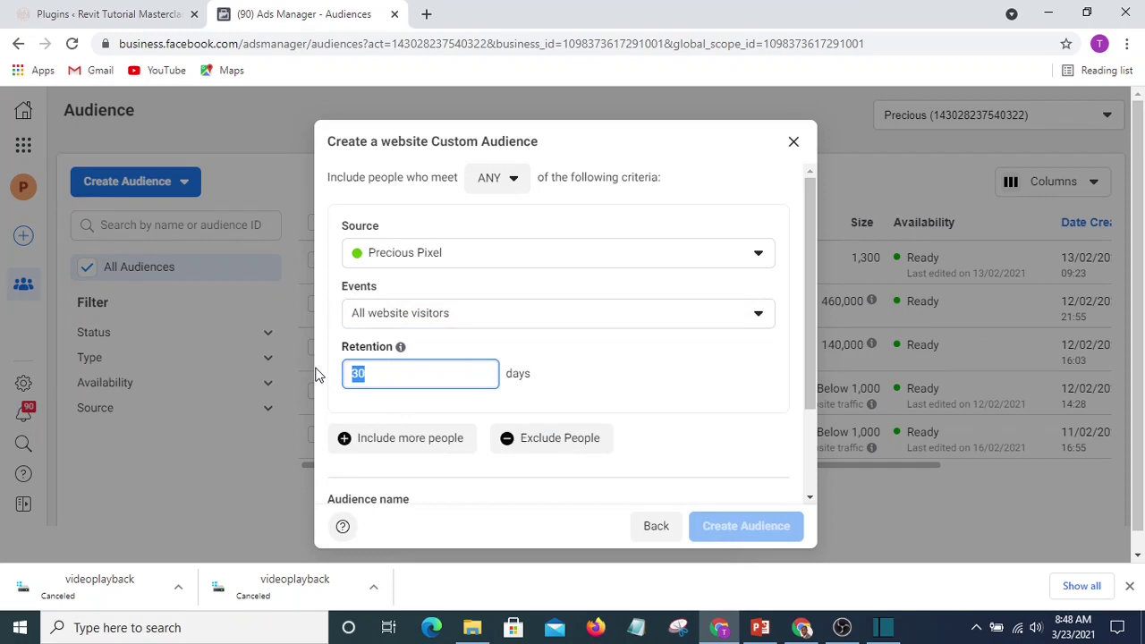
type("18")
left_click(678, 364)
- Add a second inclusion criteria group to the website audience and remove it again
scroll(678, 371, "down", 1)
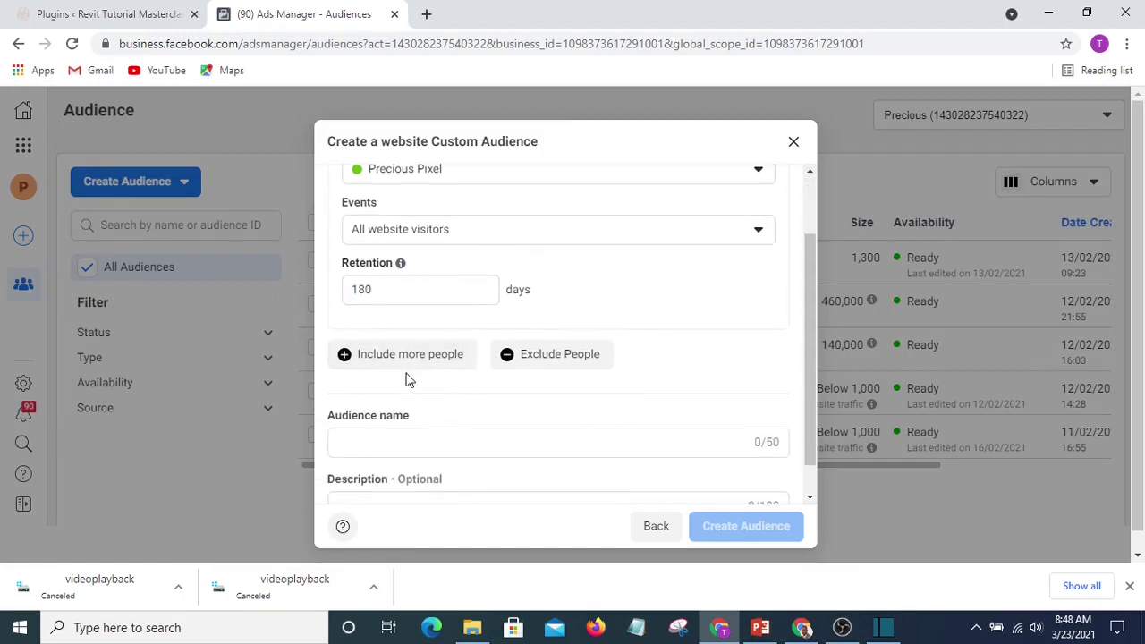
scroll(414, 378, "up", 1)
scroll(416, 384, "down", 1)
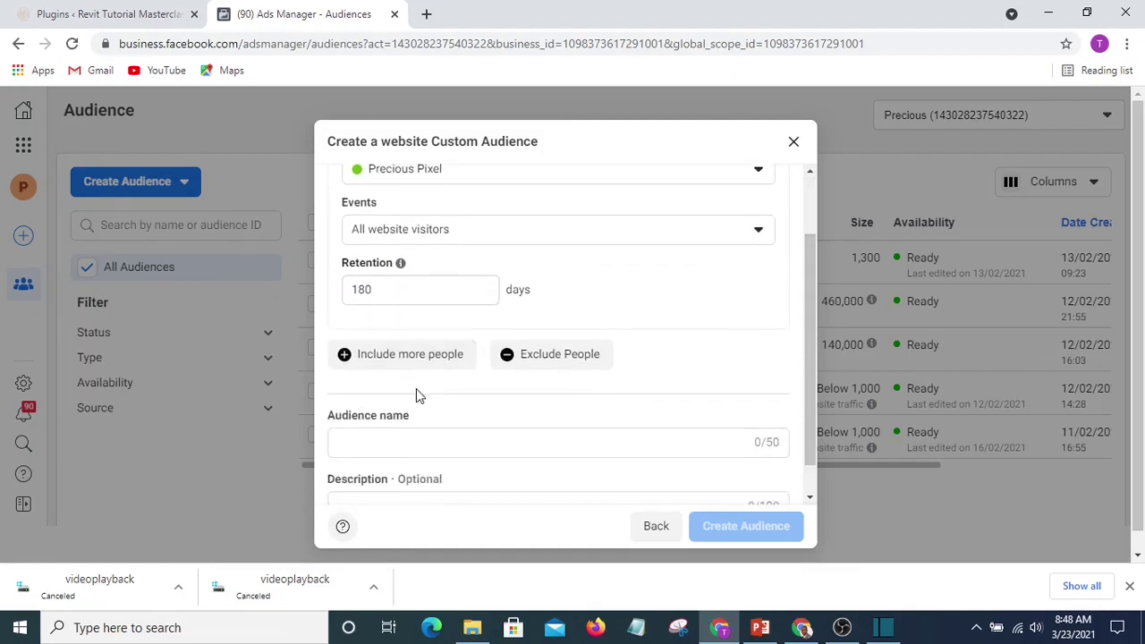
left_click(345, 356)
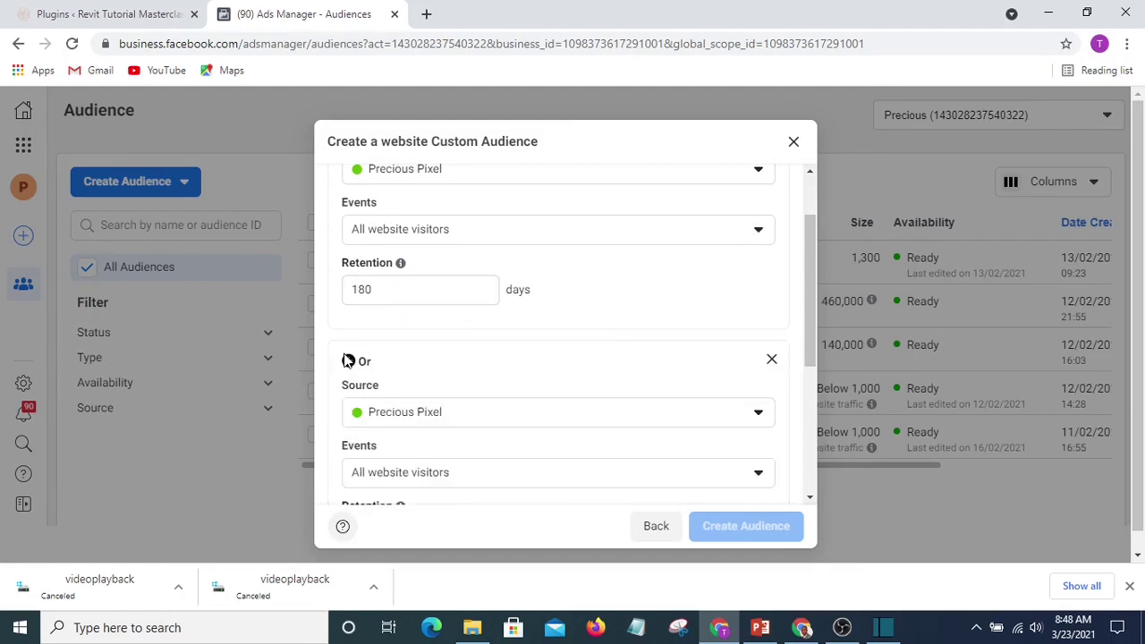
scroll(519, 367, "down", 2)
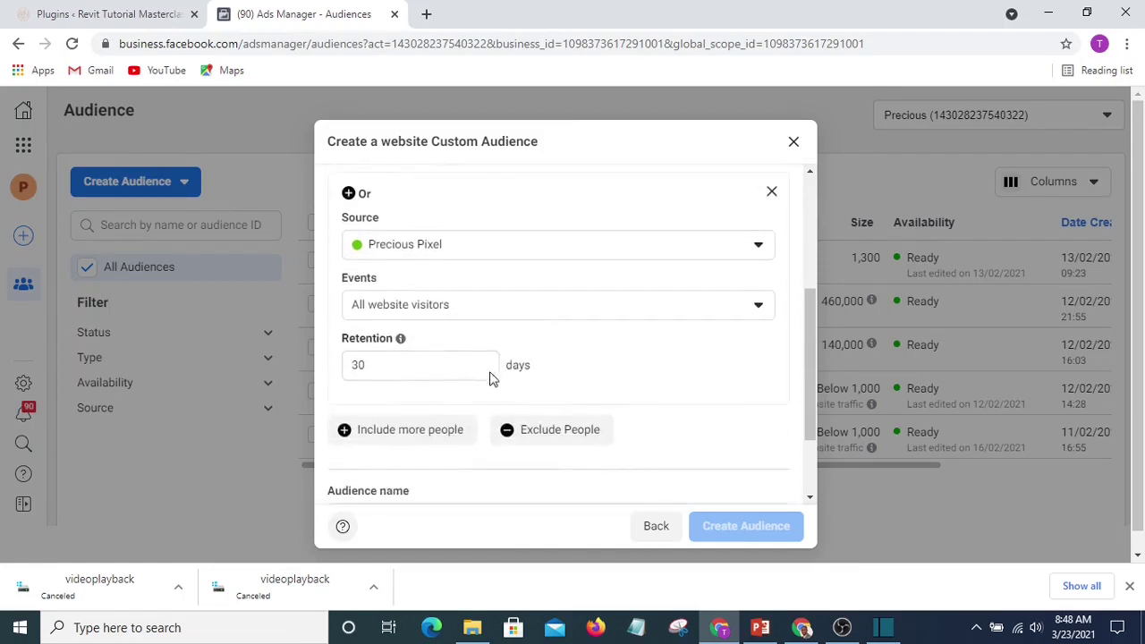
scroll(478, 332, "up", 2)
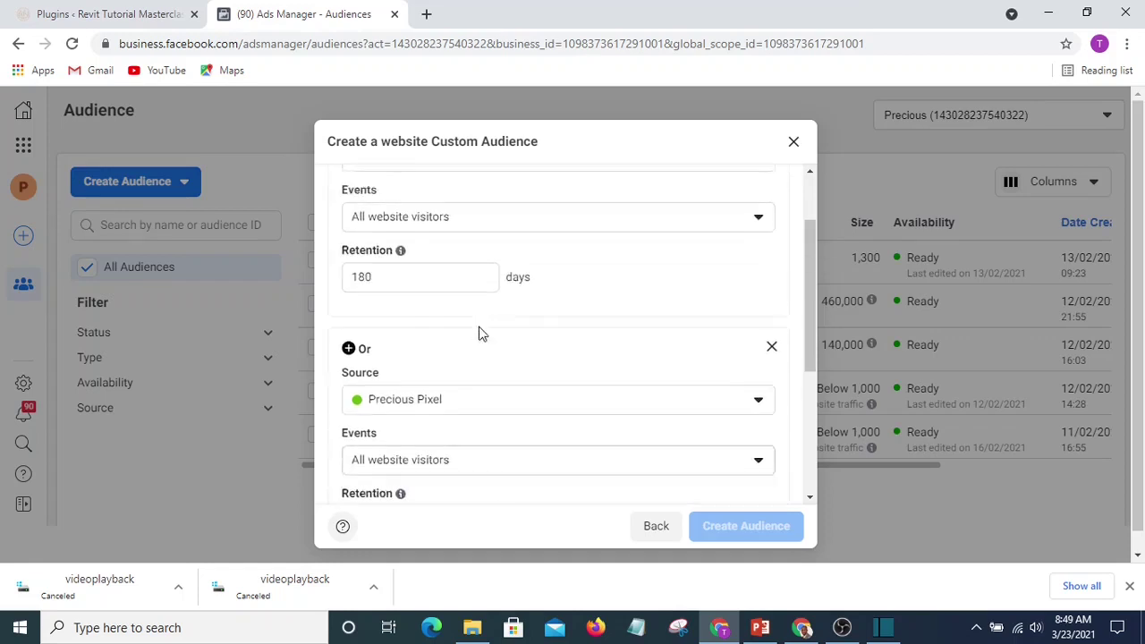
scroll(501, 340, "down", 2)
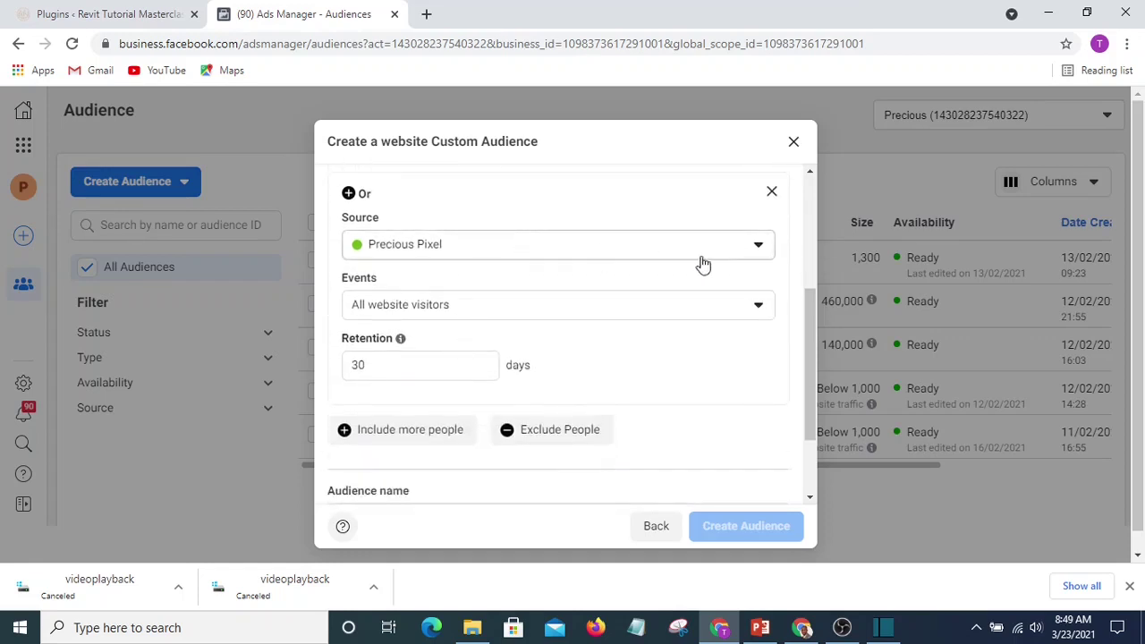
scroll(765, 229, "up", 1)
left_click(775, 279)
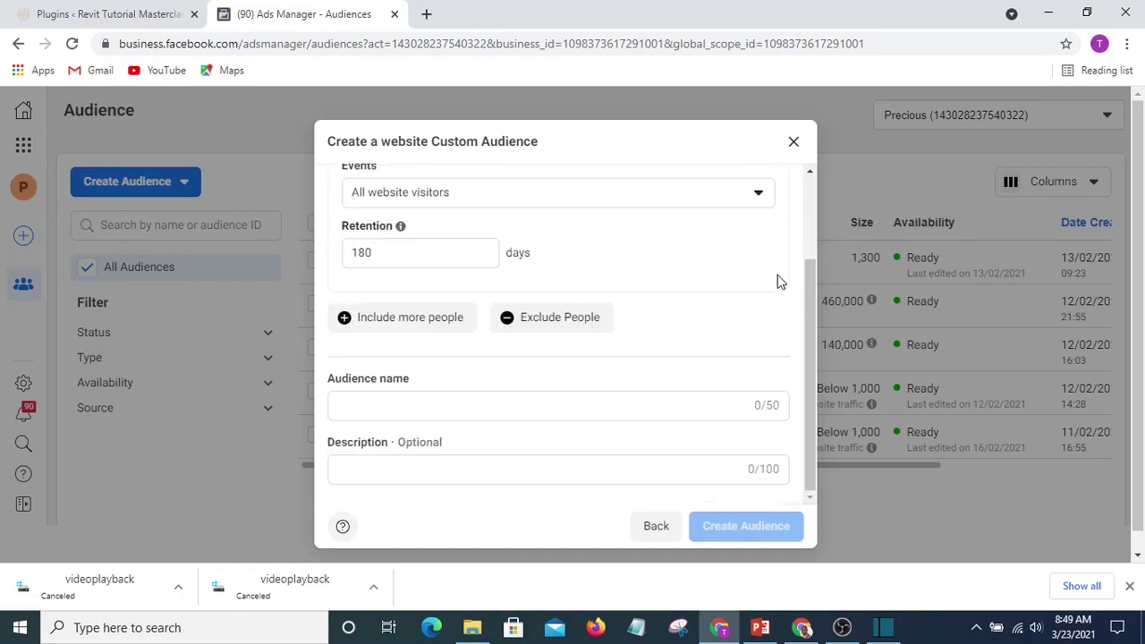
- Name the audience "All the people that visited my website"
scroll(501, 304, "up", 1)
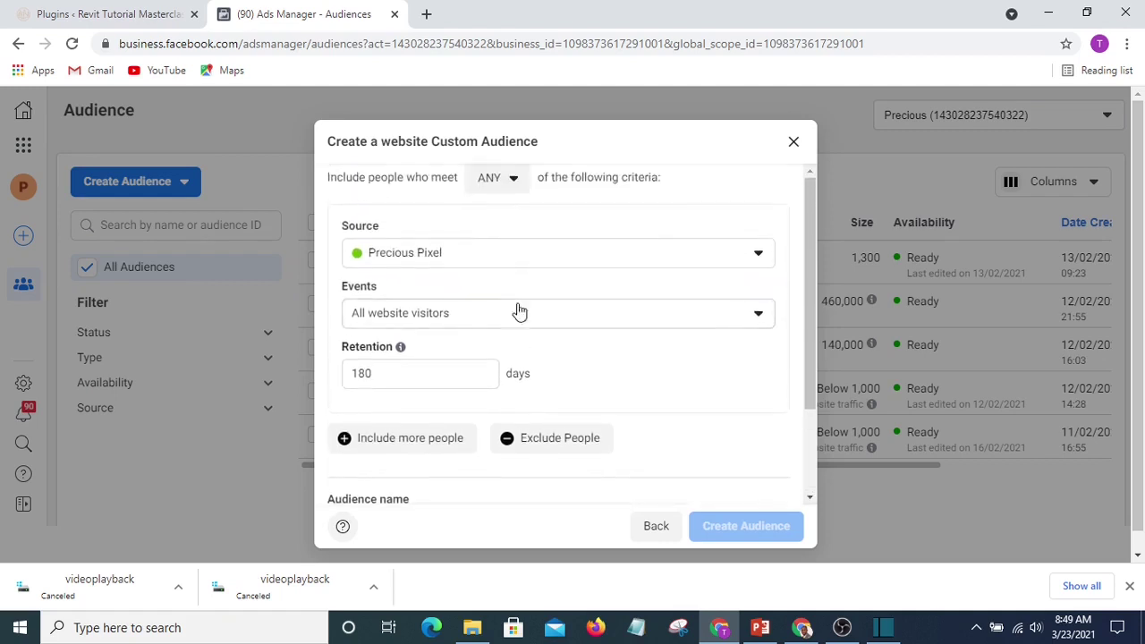
scroll(559, 356, "down", 1)
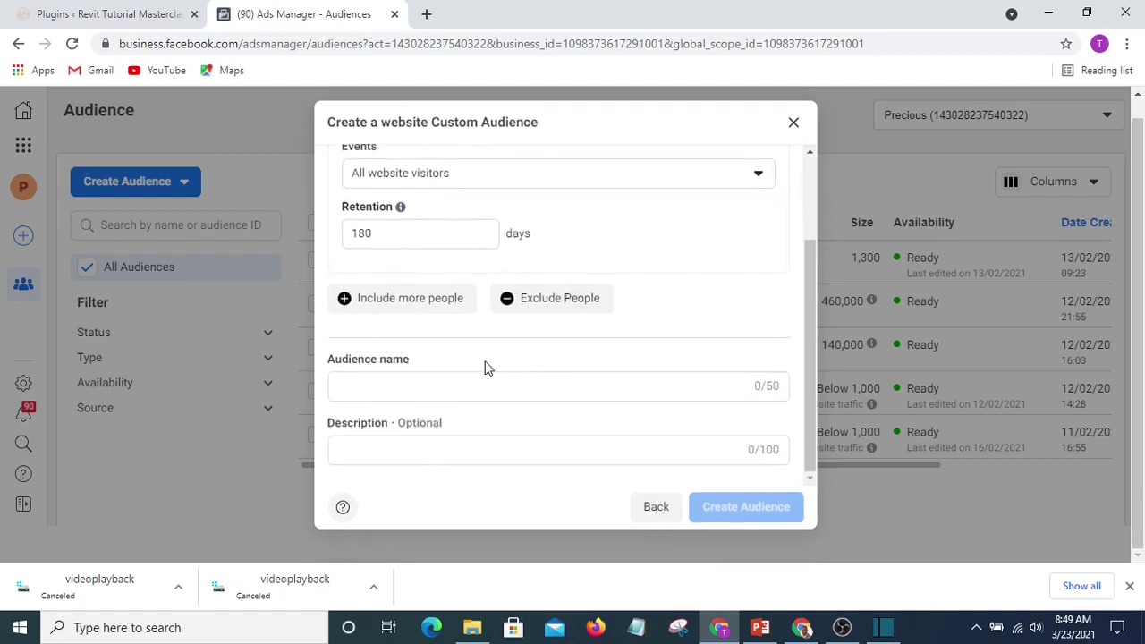
left_click(397, 387)
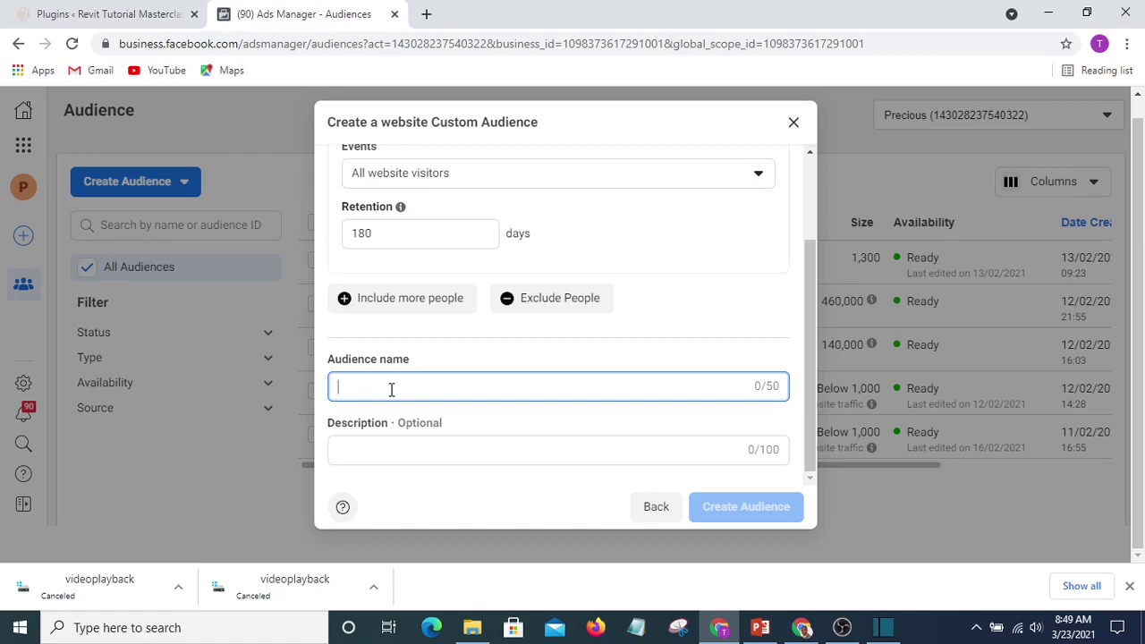
type("A")
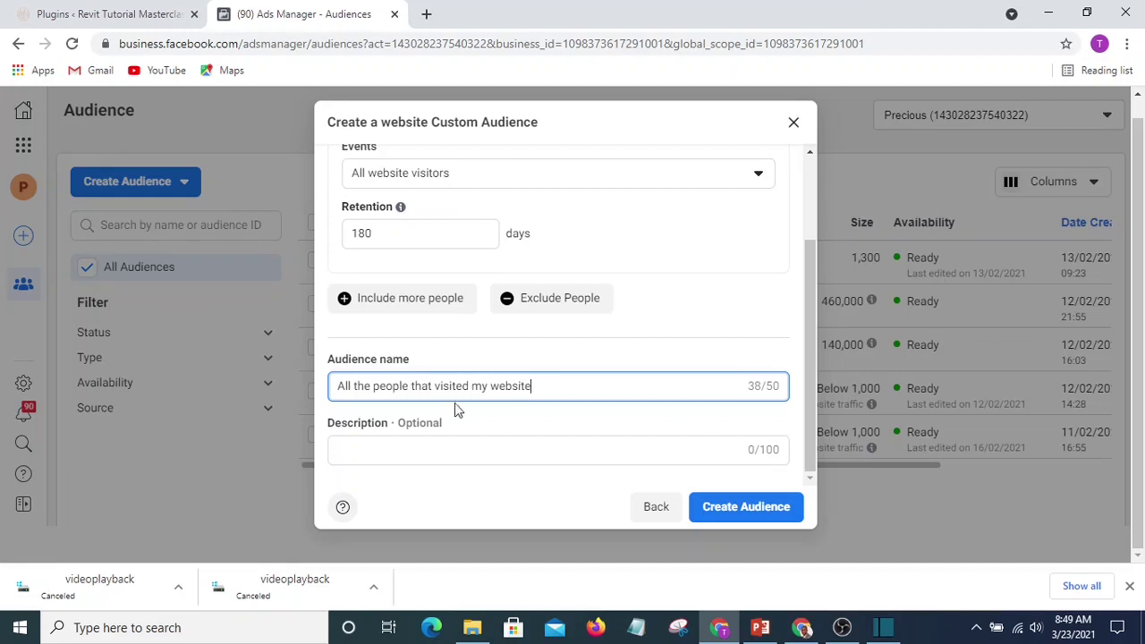
- Copy the audience name into the description and create the website Custom Audience
left_click(433, 448)
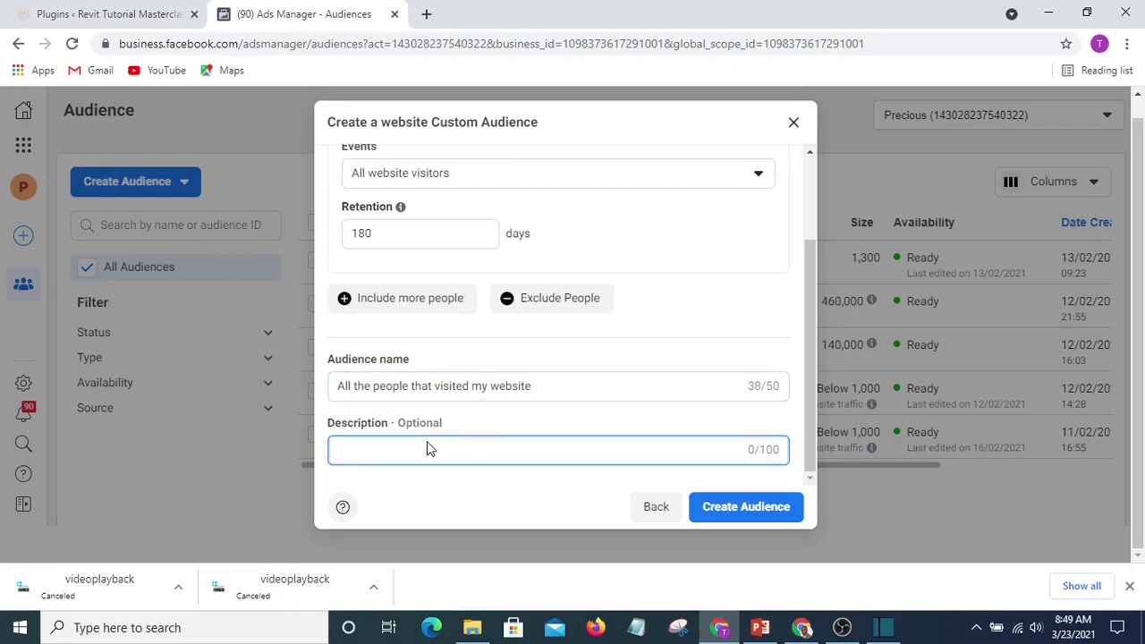
type("A")
left_click_drag(534, 386, 275, 385)
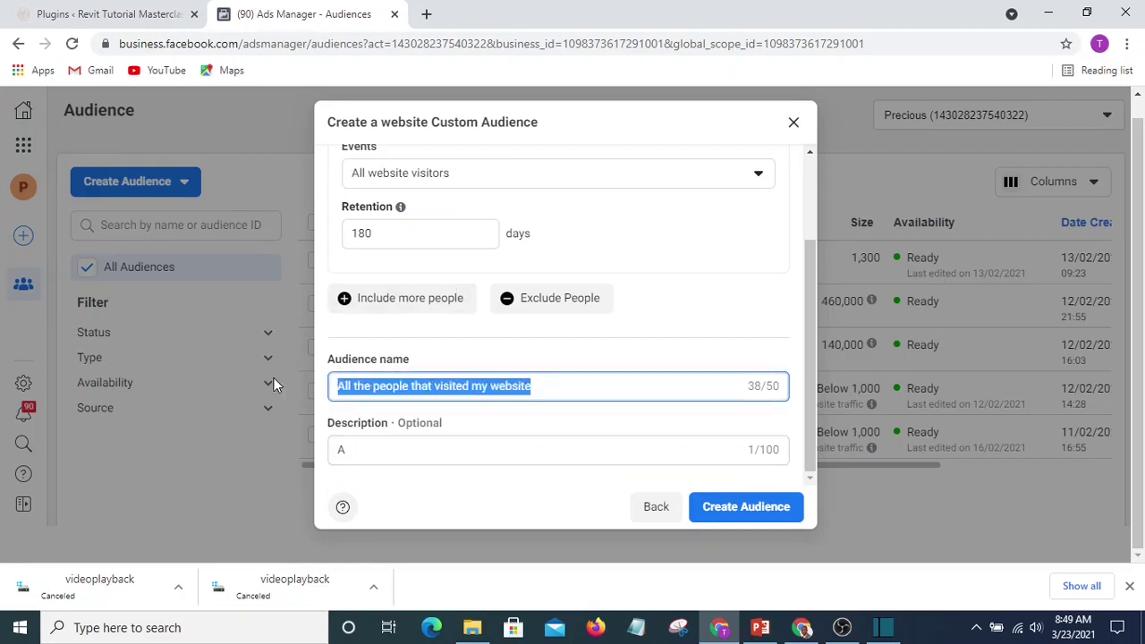
right_click(437, 384)
left_click(542, 386)
left_click_drag(543, 386, 290, 391)
right_click(433, 389)
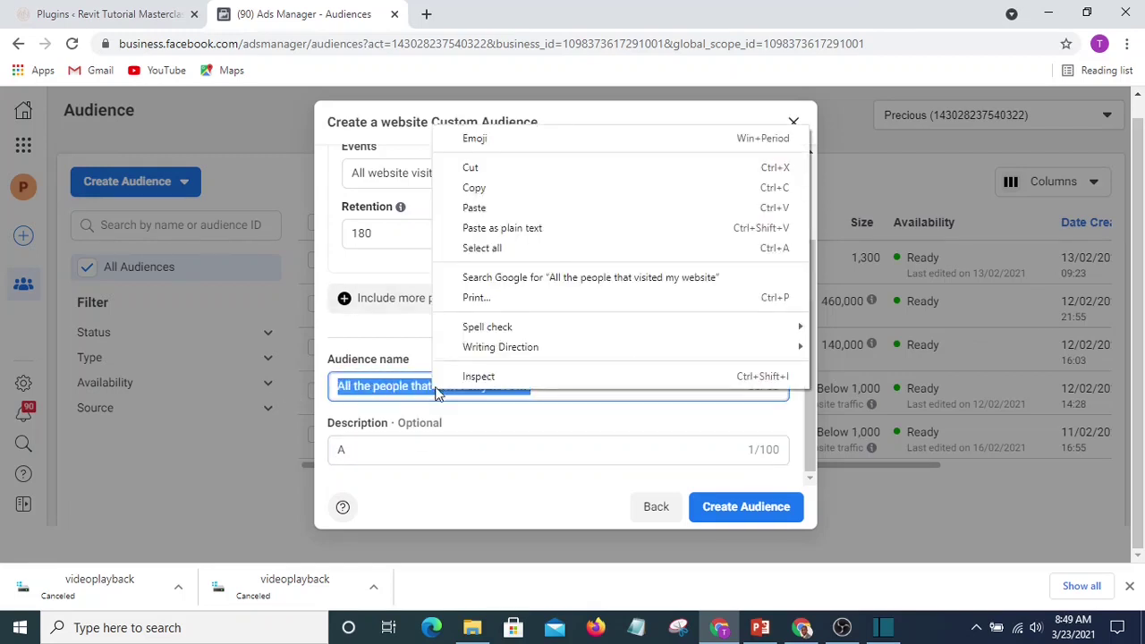
left_click(480, 188)
left_click_drag(395, 449, 289, 450)
key("ctrl+v")
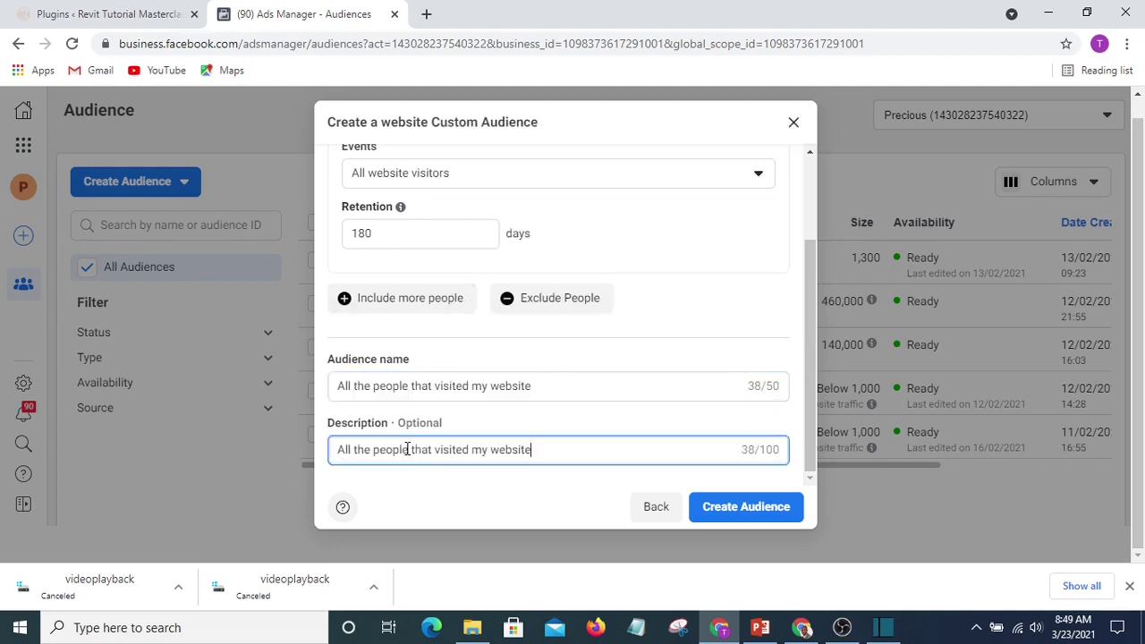
left_click(746, 507)
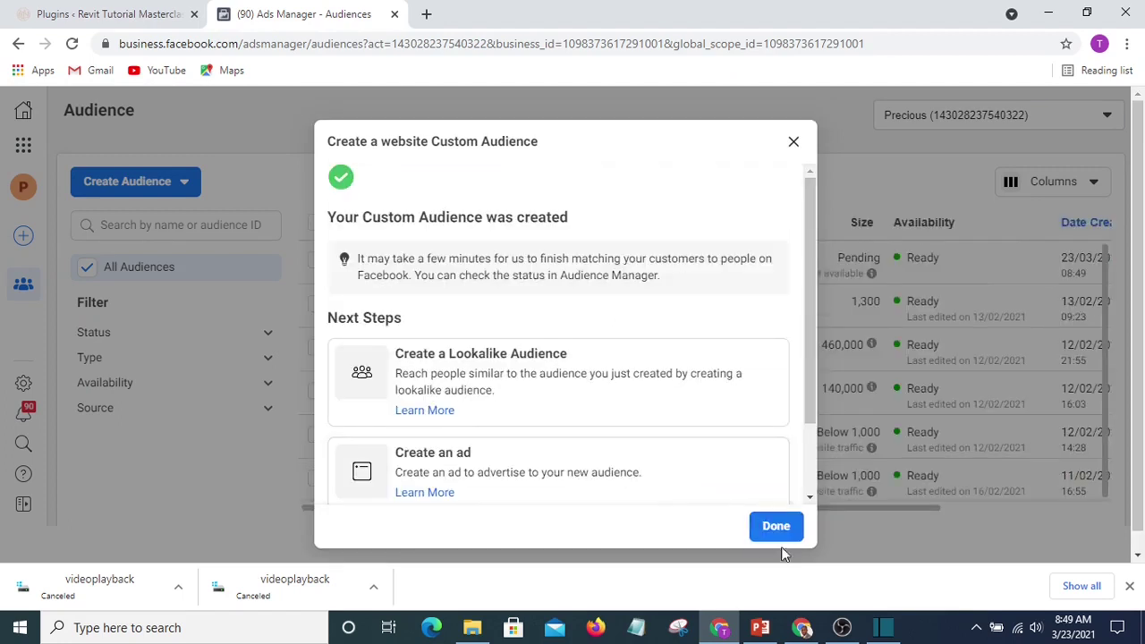
left_click(772, 528)
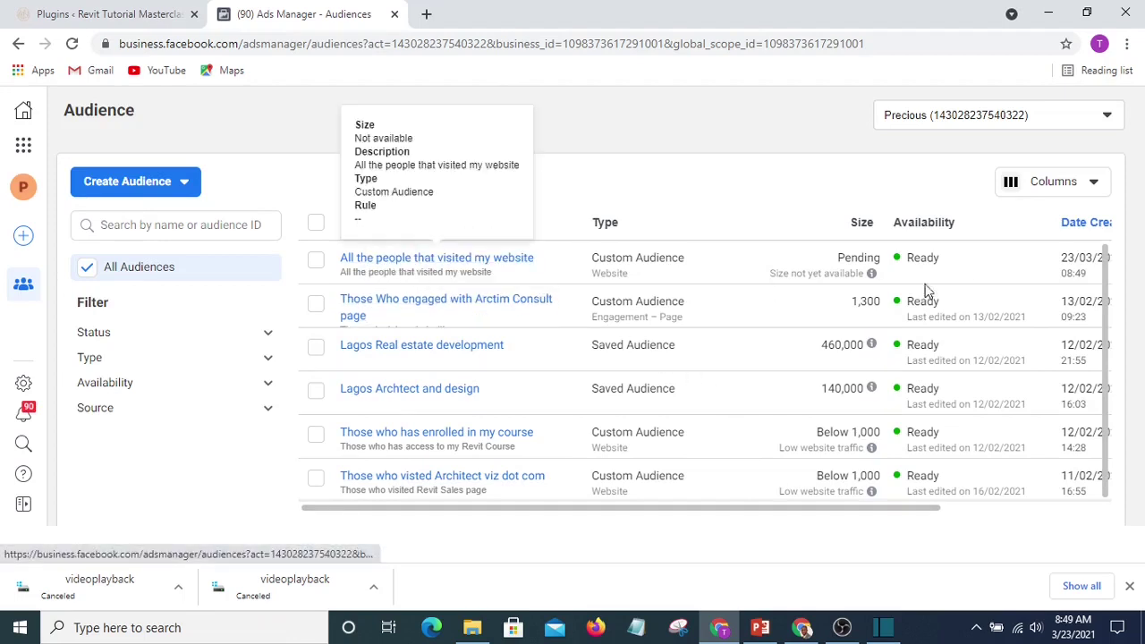
- Start another Custom Audience and choose Facebook Page as its source
mouse_move(883, 280)
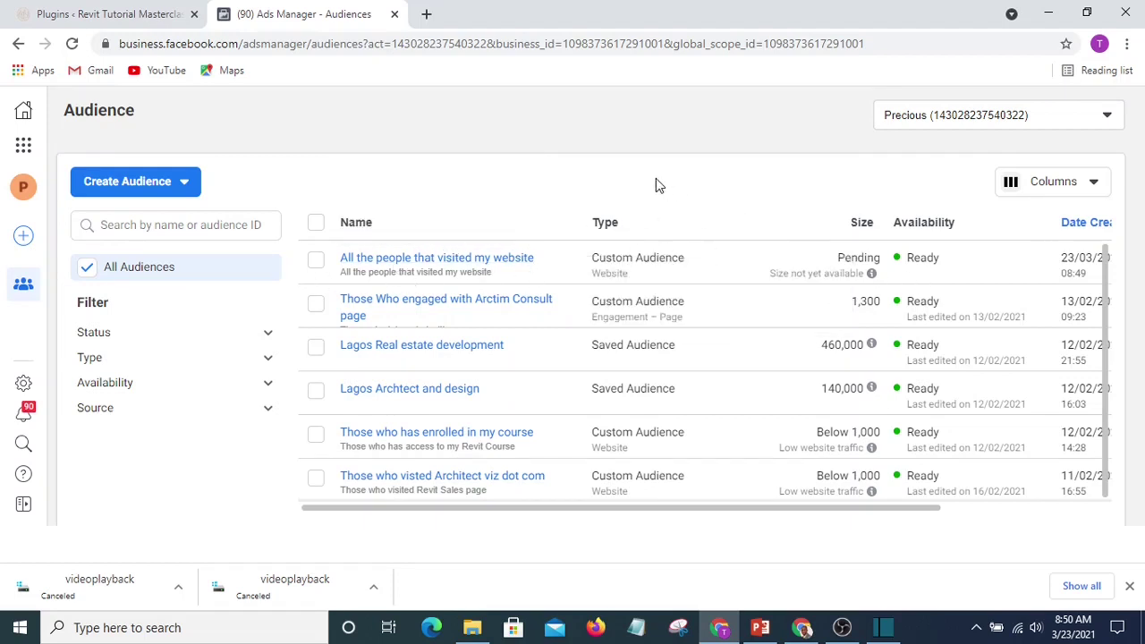
left_click(179, 189)
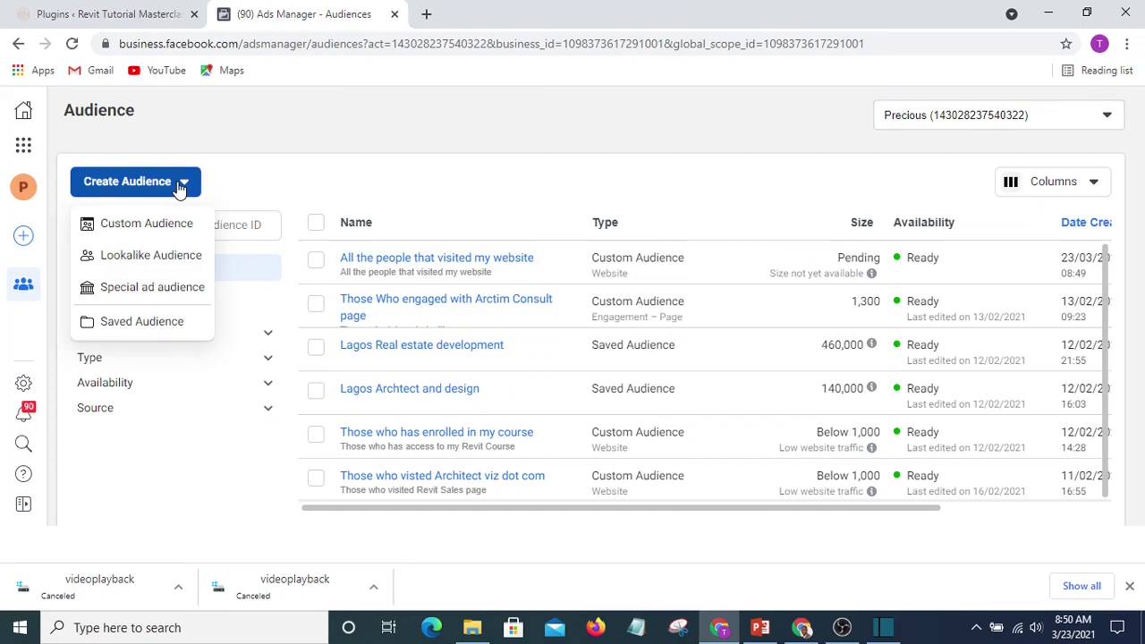
left_click(154, 225)
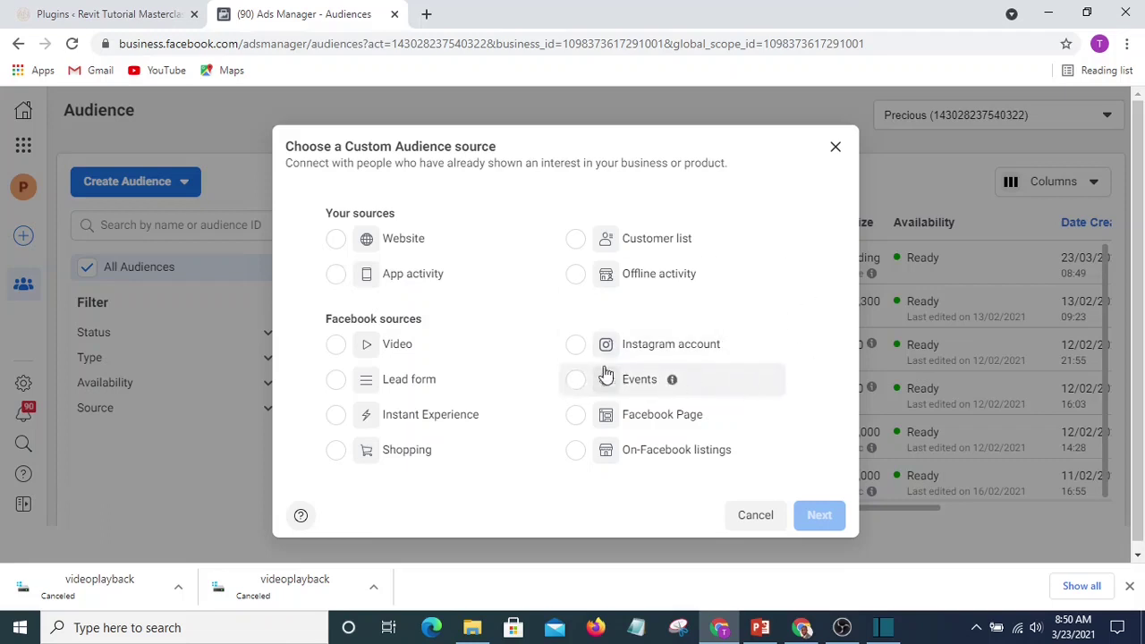
left_click(336, 344)
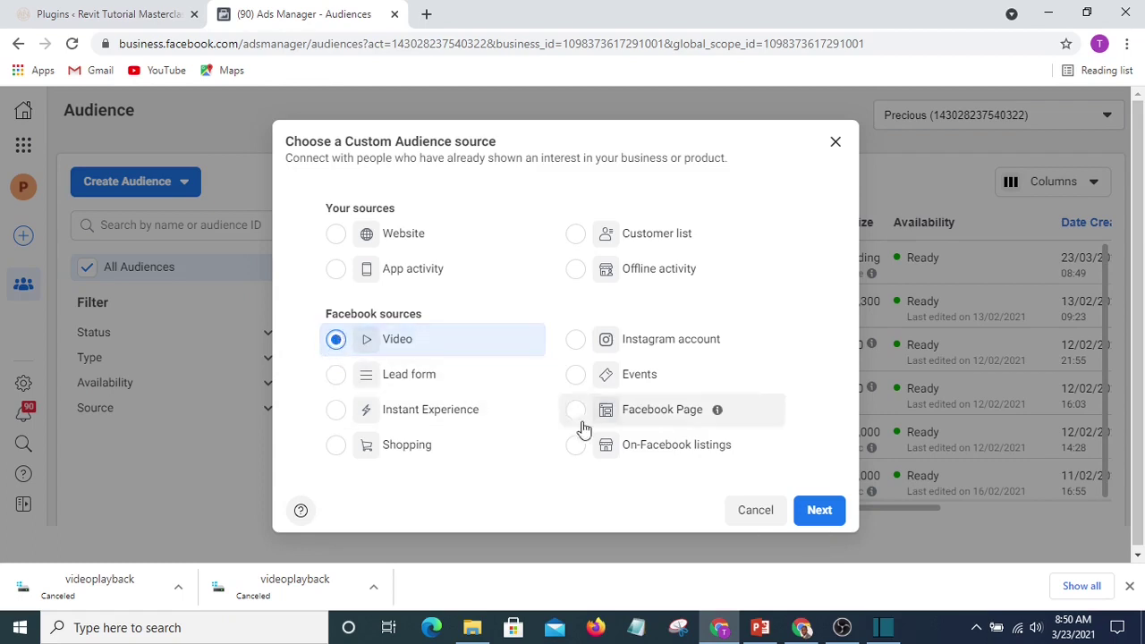
left_click(575, 343)
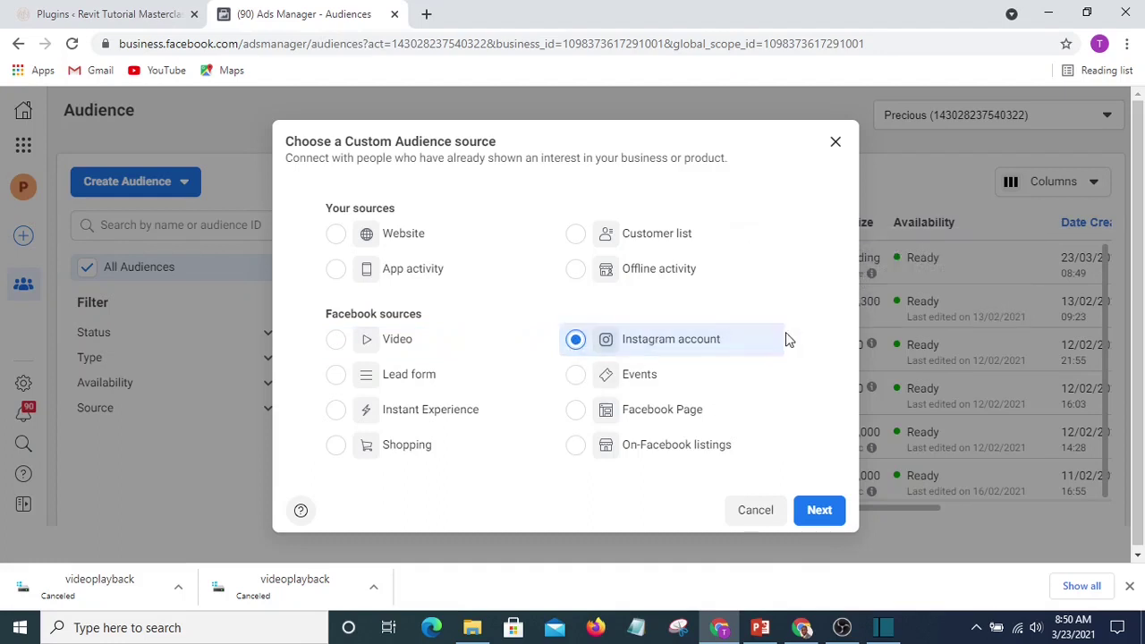
left_click(576, 409)
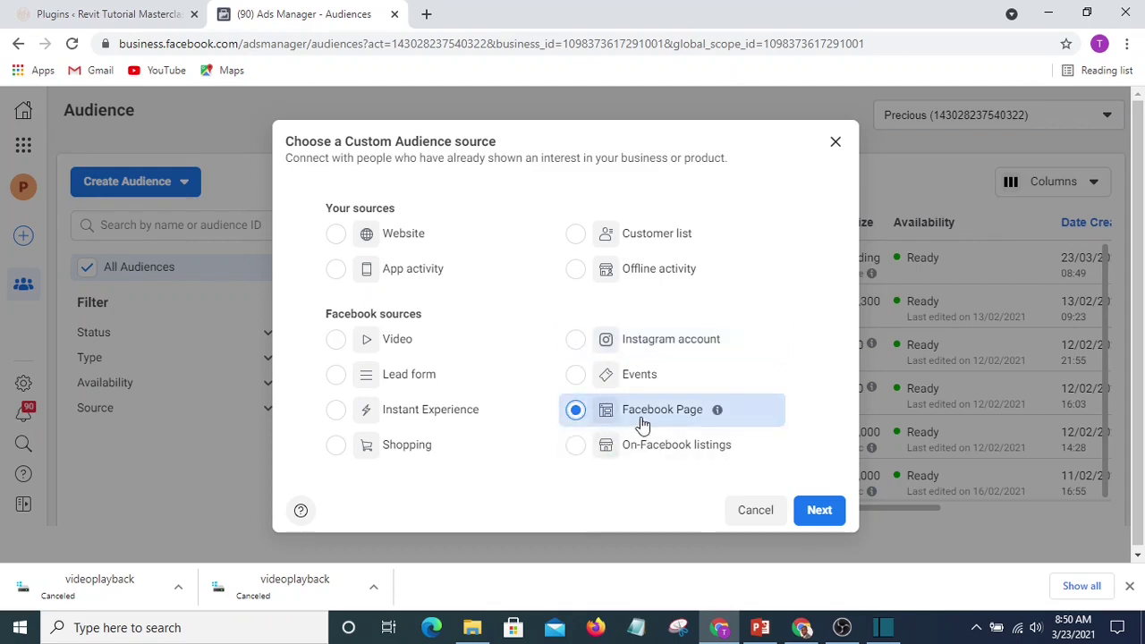